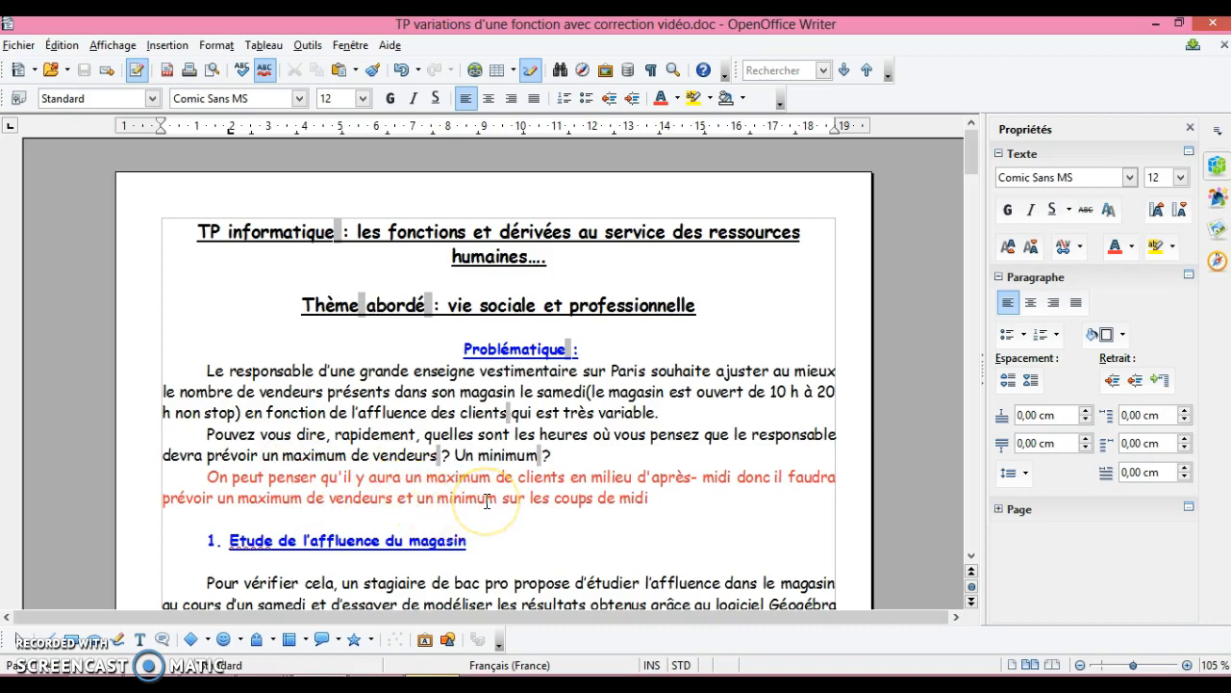
# - Add a full stop after "midi" at the end of the red answer under Problématique
pyautogui.click(657, 498)
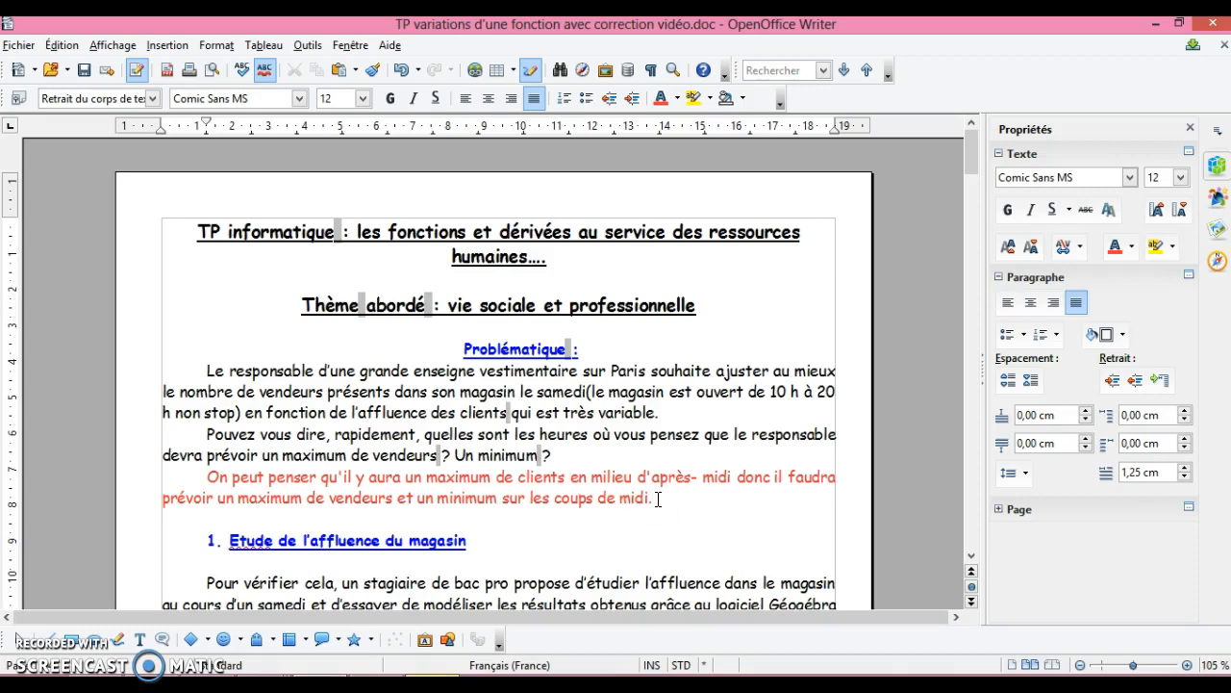
# - Change "leur" to "leurs" before "coordonnées" in the instructions of question 1.1
pyautogui.click(974, 558)
pyautogui.click(973, 557)
pyautogui.click(972, 557)
pyautogui.click(972, 557)
pyautogui.click(972, 557)
pyautogui.click(973, 556)
pyautogui.click(972, 557)
pyautogui.click(972, 557)
pyautogui.click(973, 557)
pyautogui.click(973, 557)
pyautogui.click(972, 557)
pyautogui.click(972, 557)
pyautogui.click(973, 557)
pyautogui.click(972, 557)
pyautogui.click(973, 557)
pyautogui.click(973, 557)
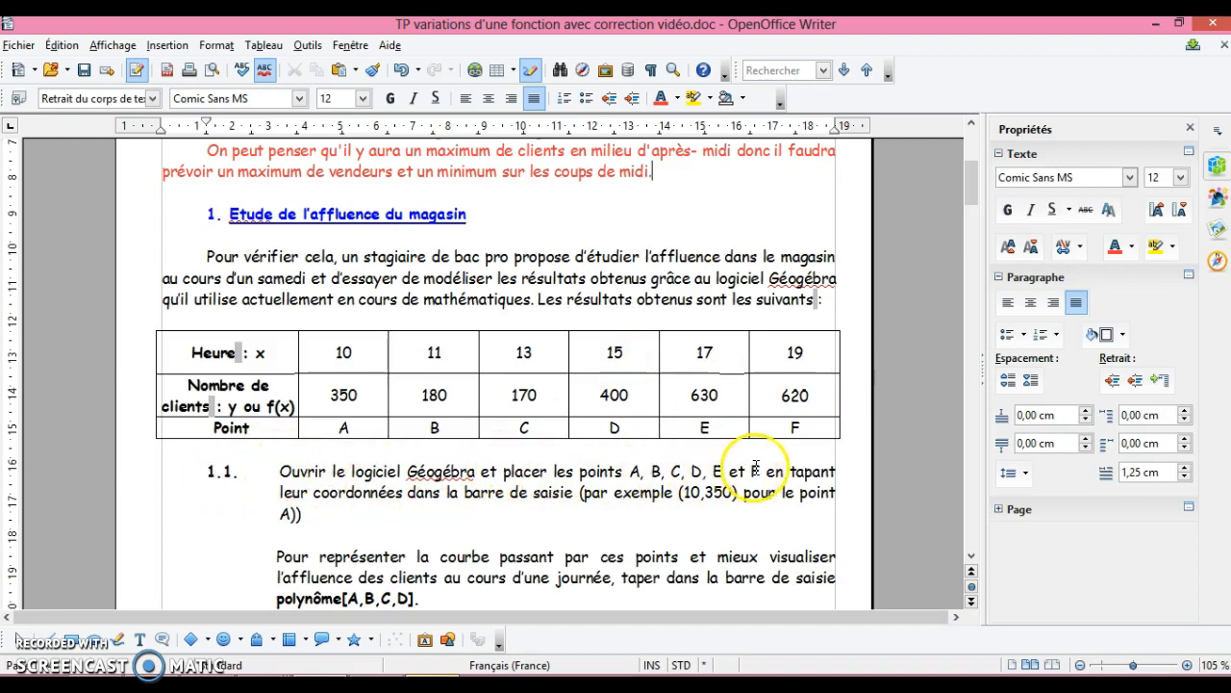
pyautogui.click(311, 497)
pyautogui.write('s')
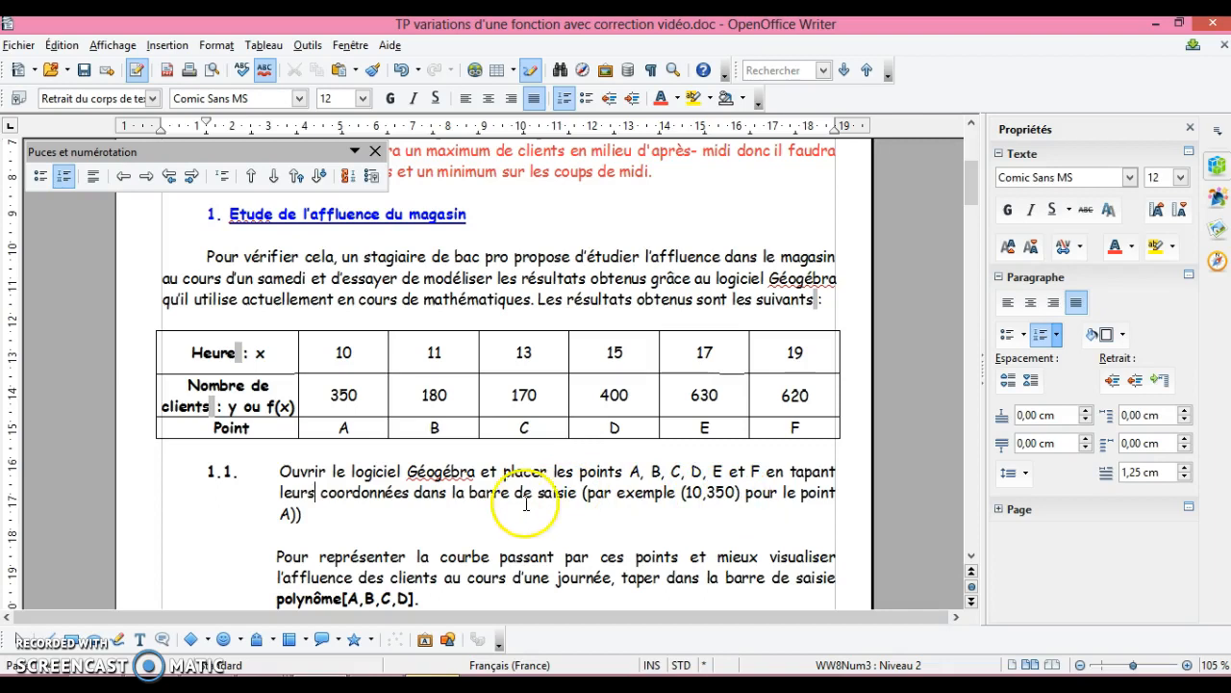
# - Switch to GeoGebra and delete the existing function f
pyautogui.moveTo(375, 684)
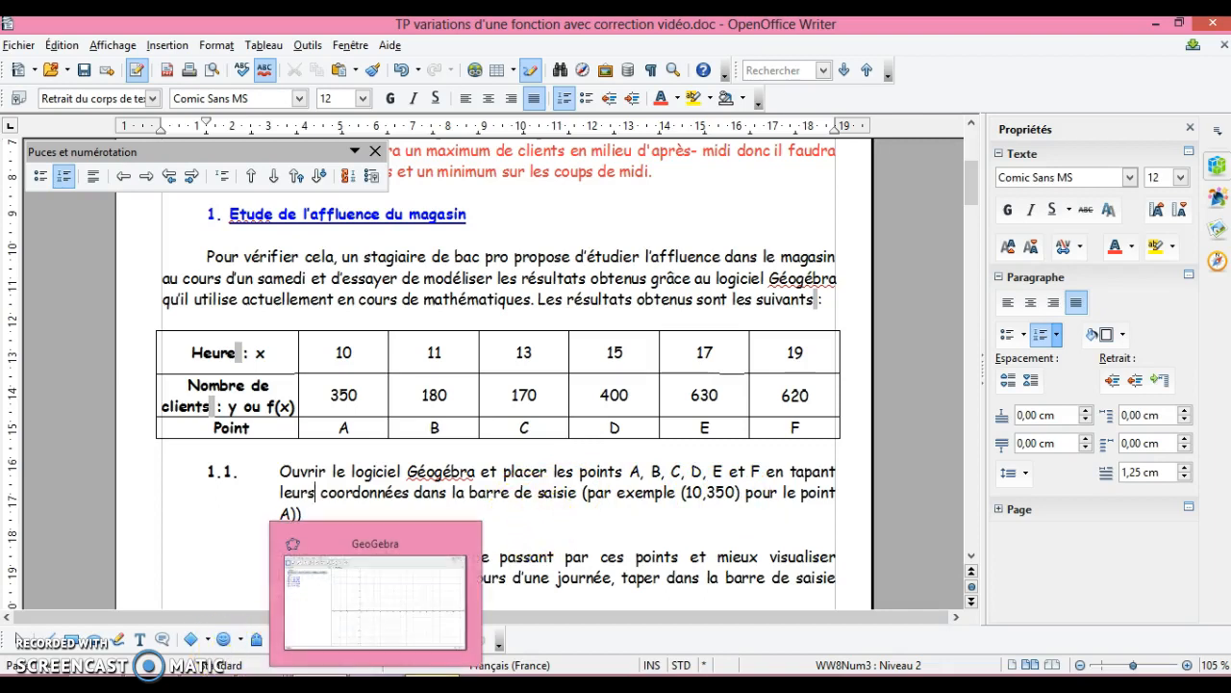
pyautogui.click(376, 596)
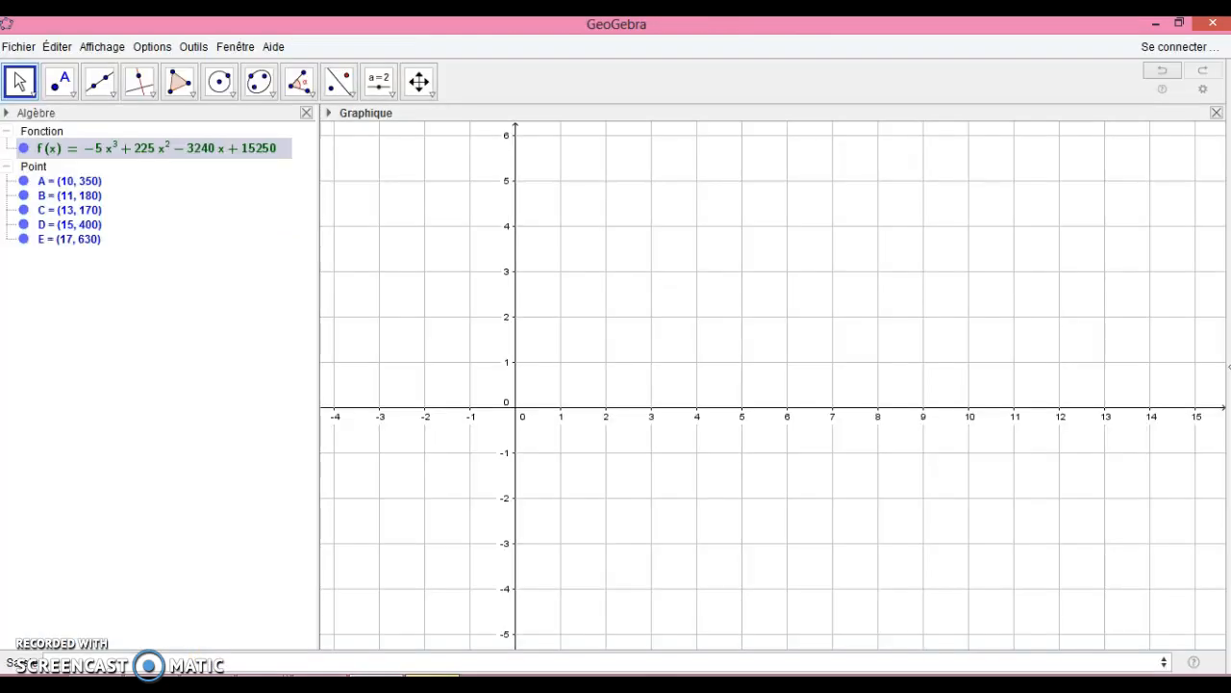
pyautogui.rightClick(25, 151)
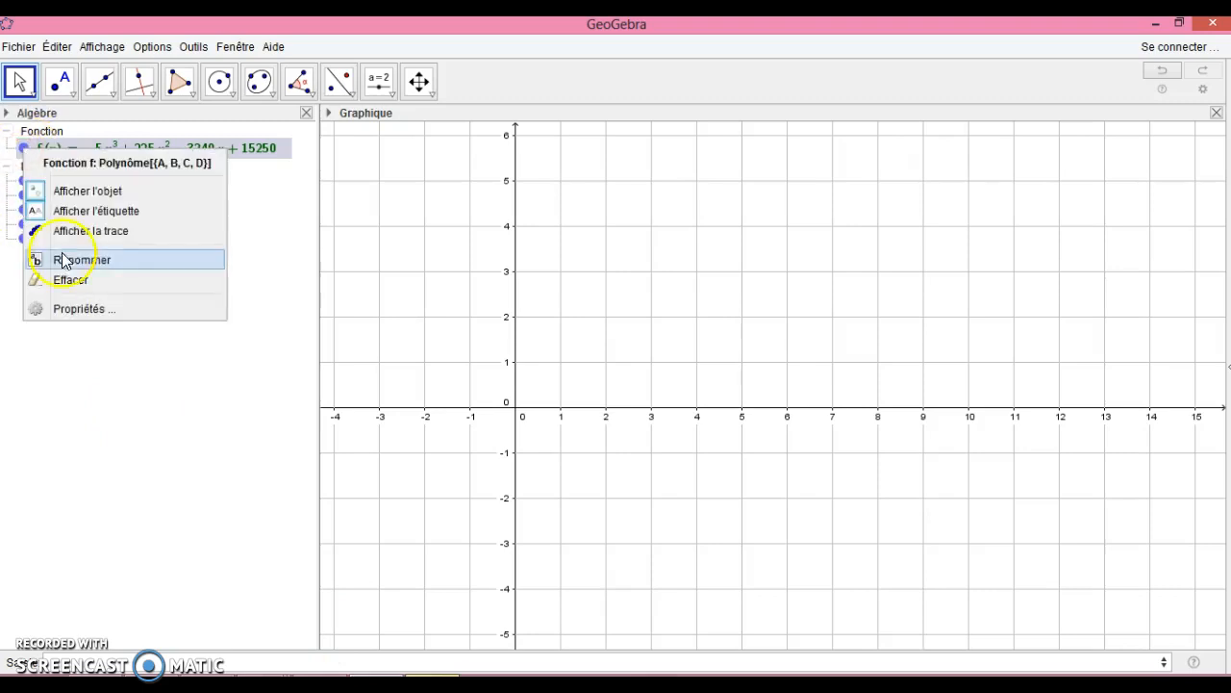
pyautogui.click(75, 286)
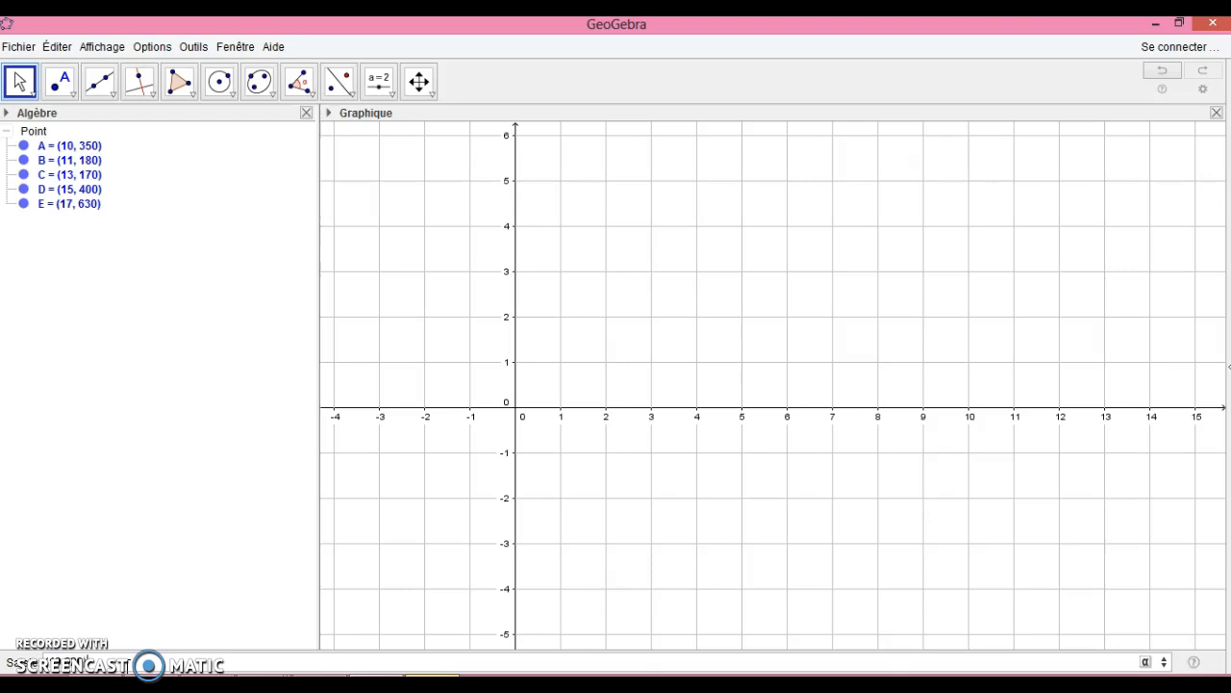
# - Create point F with coordinates (19, 620)
pyautogui.keyDown('ctrl'); pyautogui.click(50, 158); pyautogui.keyUp('ctrl')
pyautogui.click(27, 220)
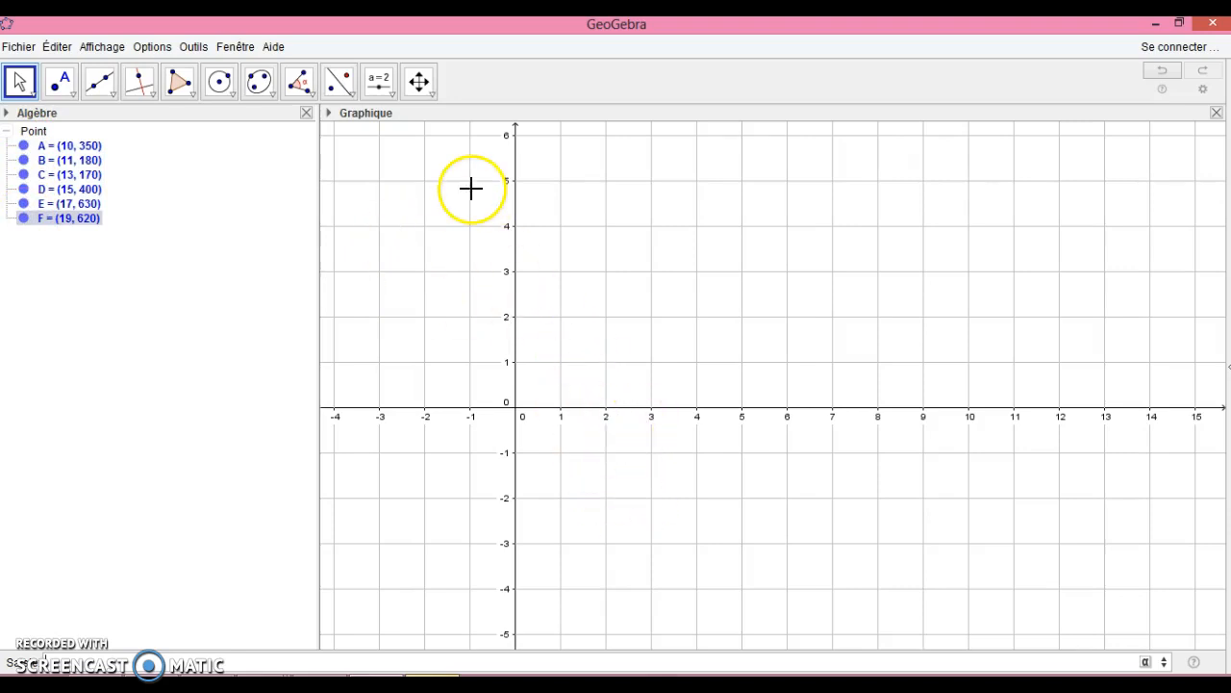
# - Shift the graph and rescale its axes to about 21 on x and over 600 on y so points A to F fit
pyautogui.click(418, 84)
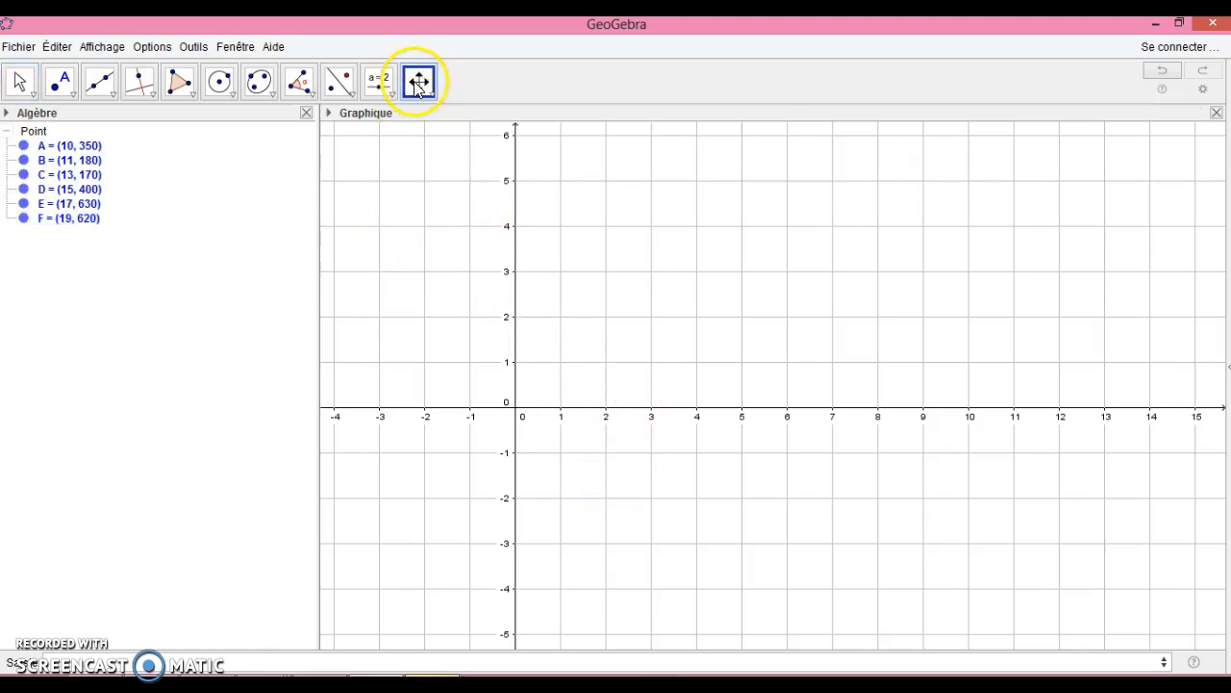
pyautogui.moveTo(595, 358); pyautogui.dragTo(462, 543)
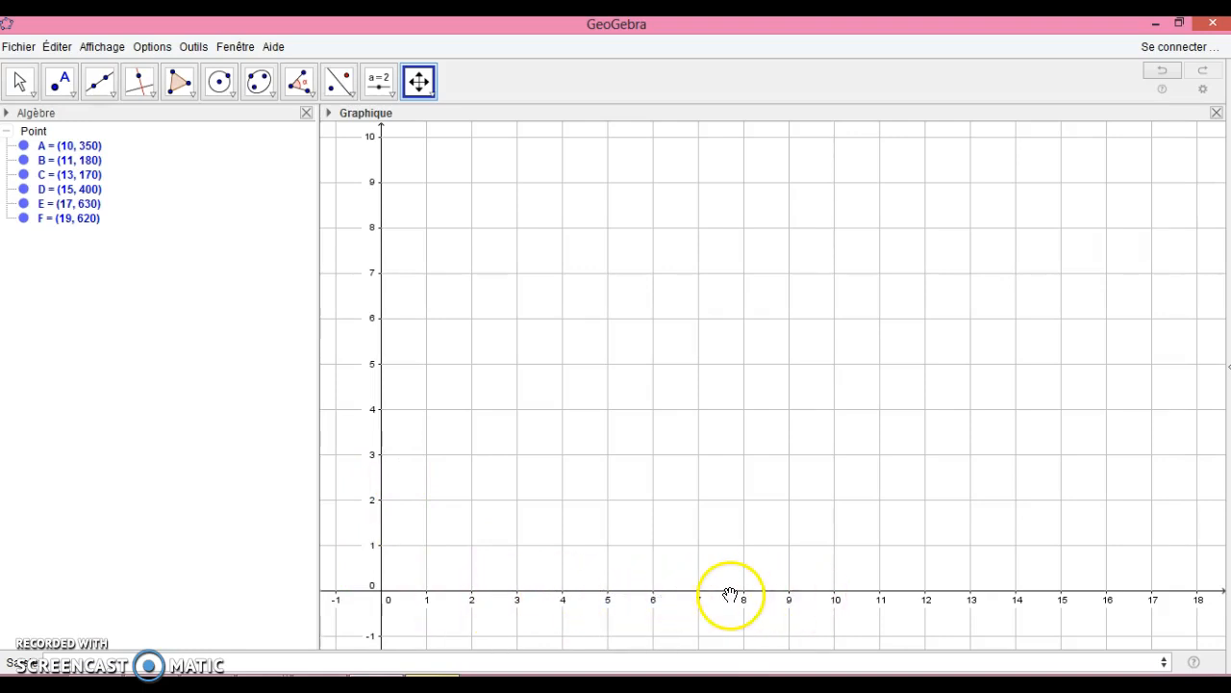
pyautogui.moveTo(726, 593); pyautogui.dragTo(581, 593)
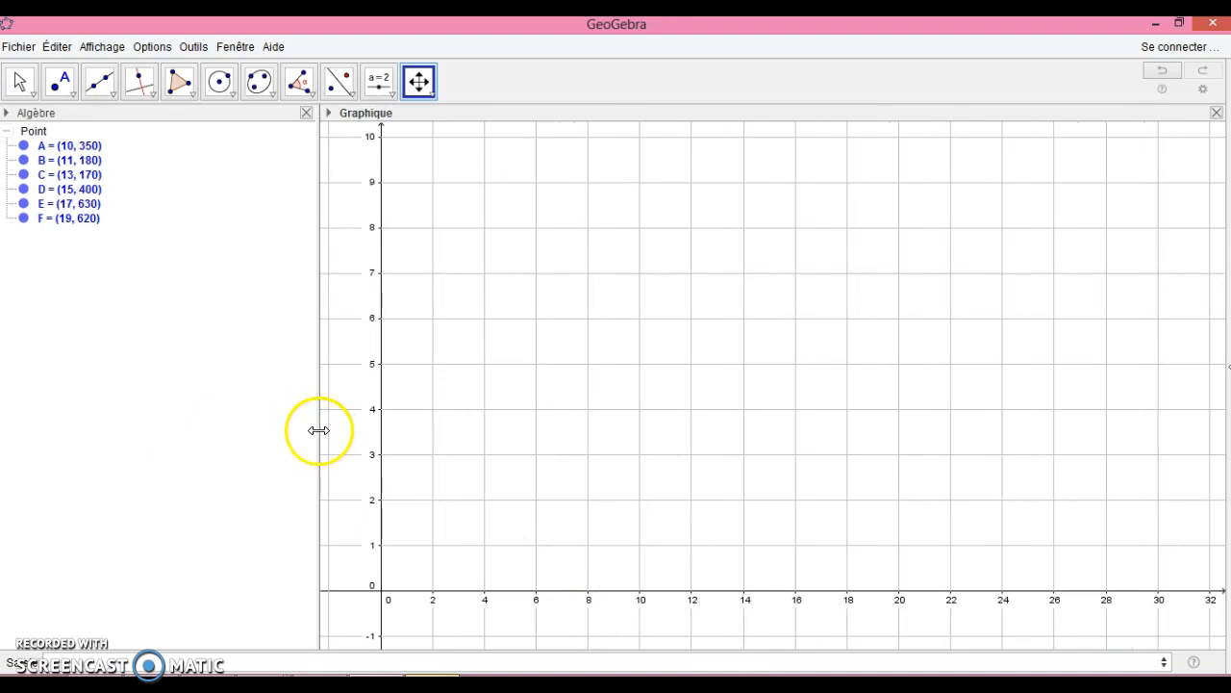
pyautogui.moveTo(319, 430); pyautogui.dragTo(140, 421)
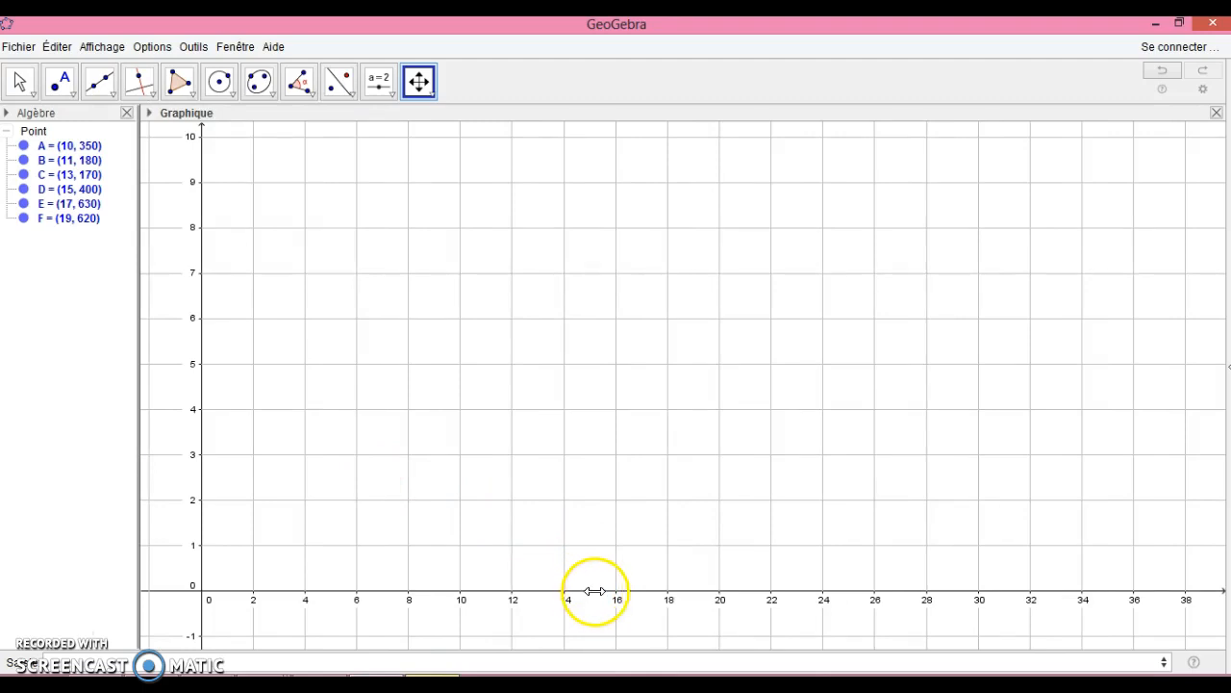
pyautogui.moveTo(597, 591); pyautogui.dragTo(926, 590)
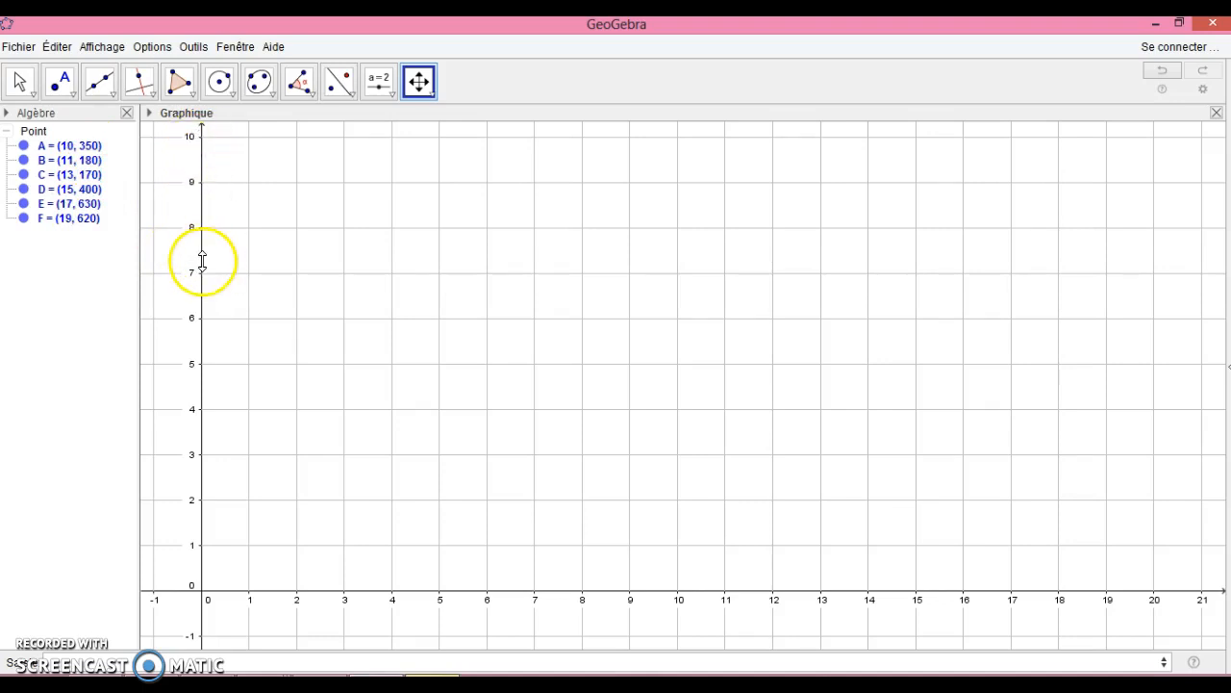
pyautogui.moveTo(201, 260); pyautogui.dragTo(203, 592)
pyautogui.moveTo(202, 491); pyautogui.dragTo(196, 325)
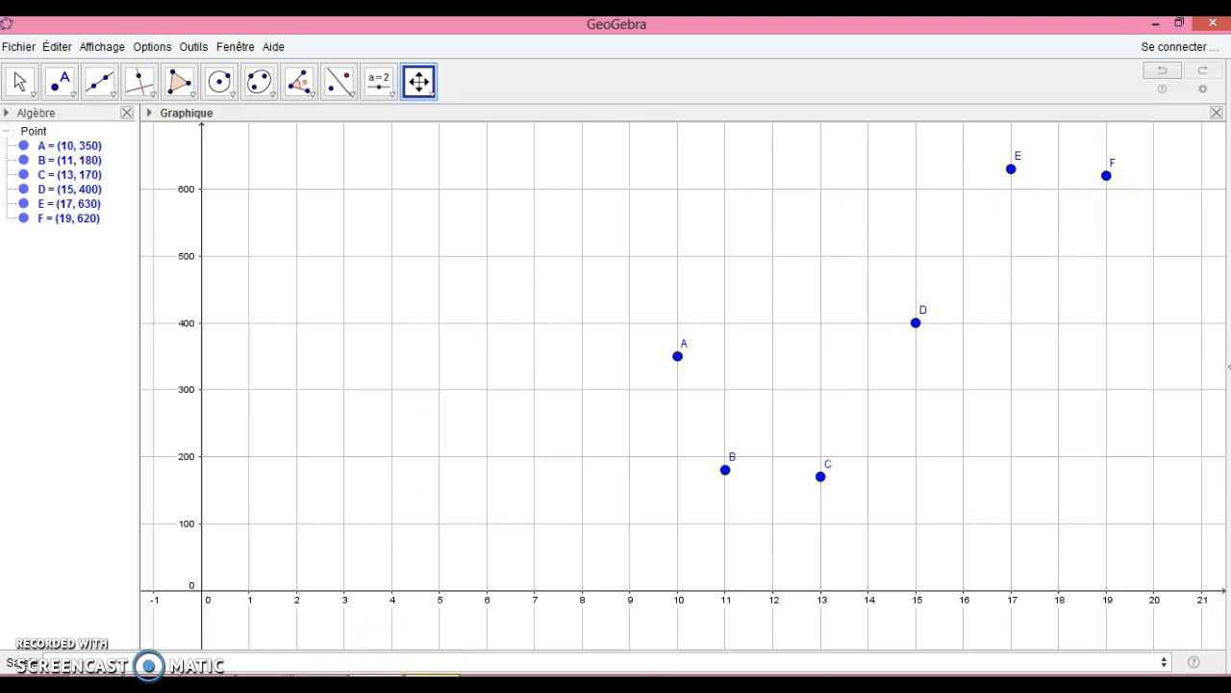
# - Check the polynomial instruction in the OpenOffice Writer worksheet, and create the Polynôme through points A, B, C and D in GeoGebra
pyautogui.click(320, 676)
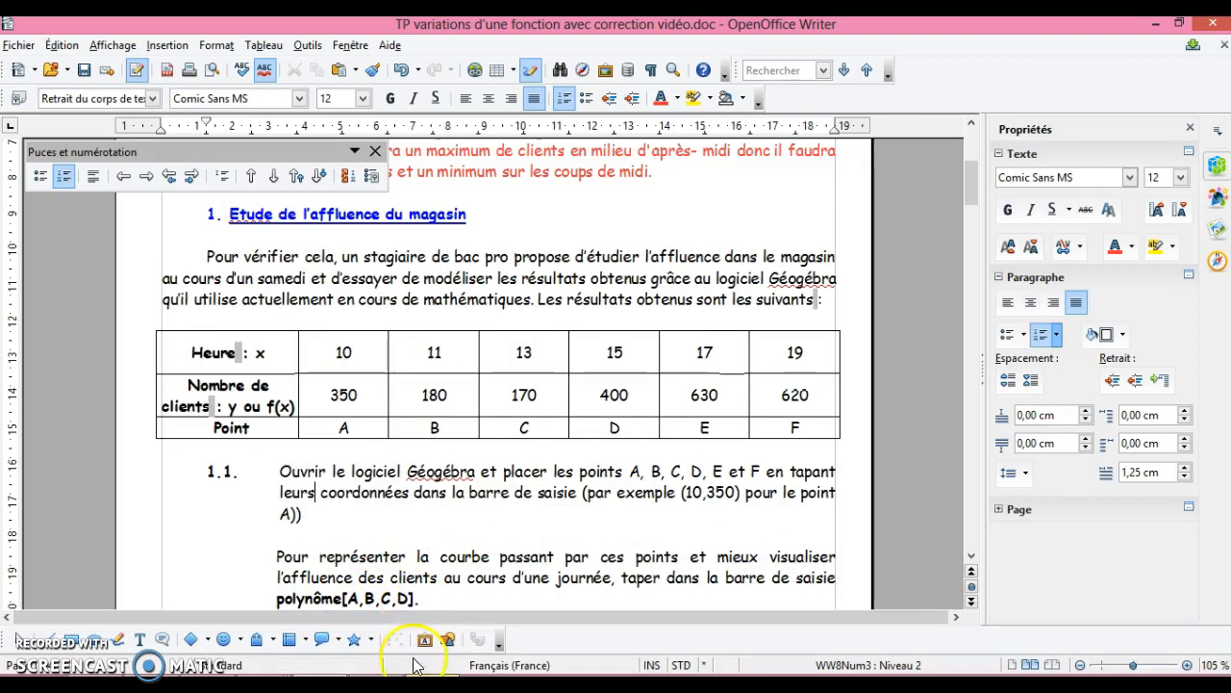
pyautogui.click(376, 675)
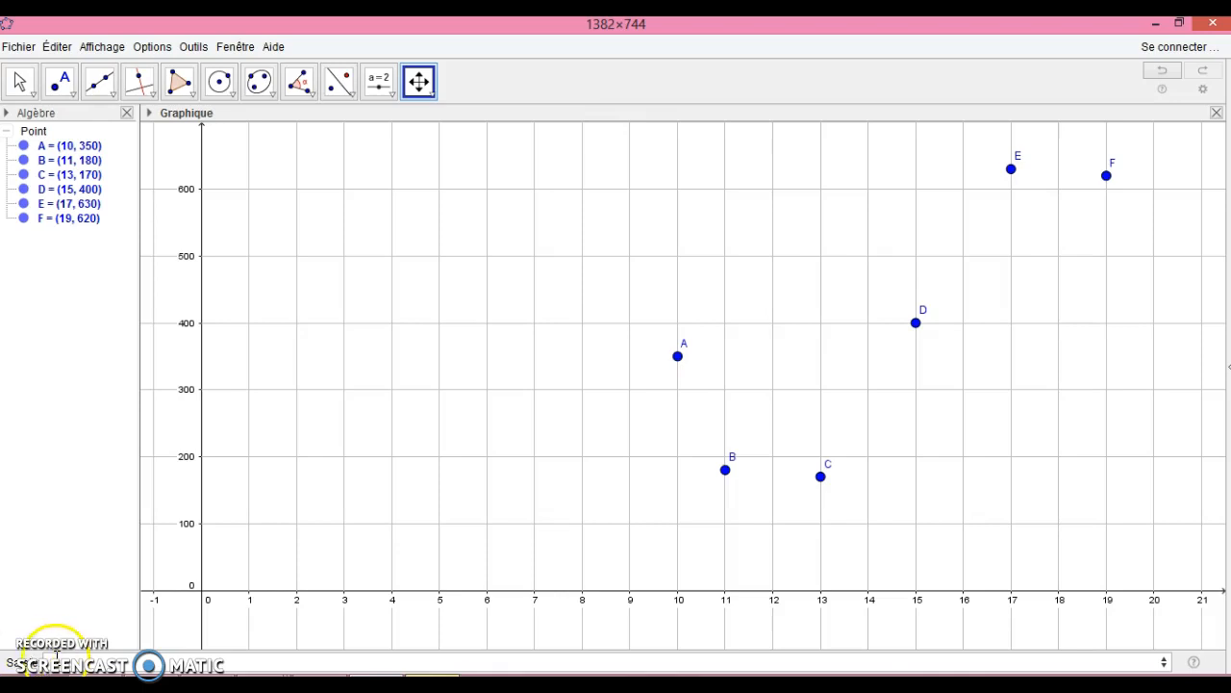
pyautogui.write('Poly')
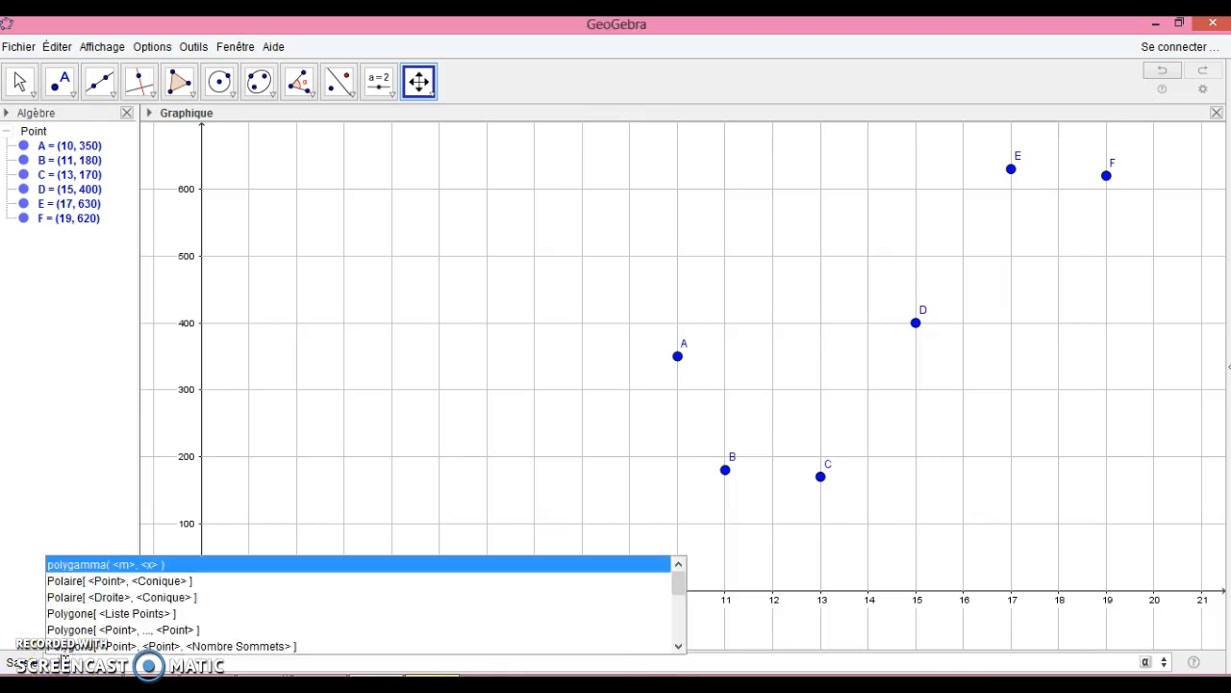
pyautogui.write('n')
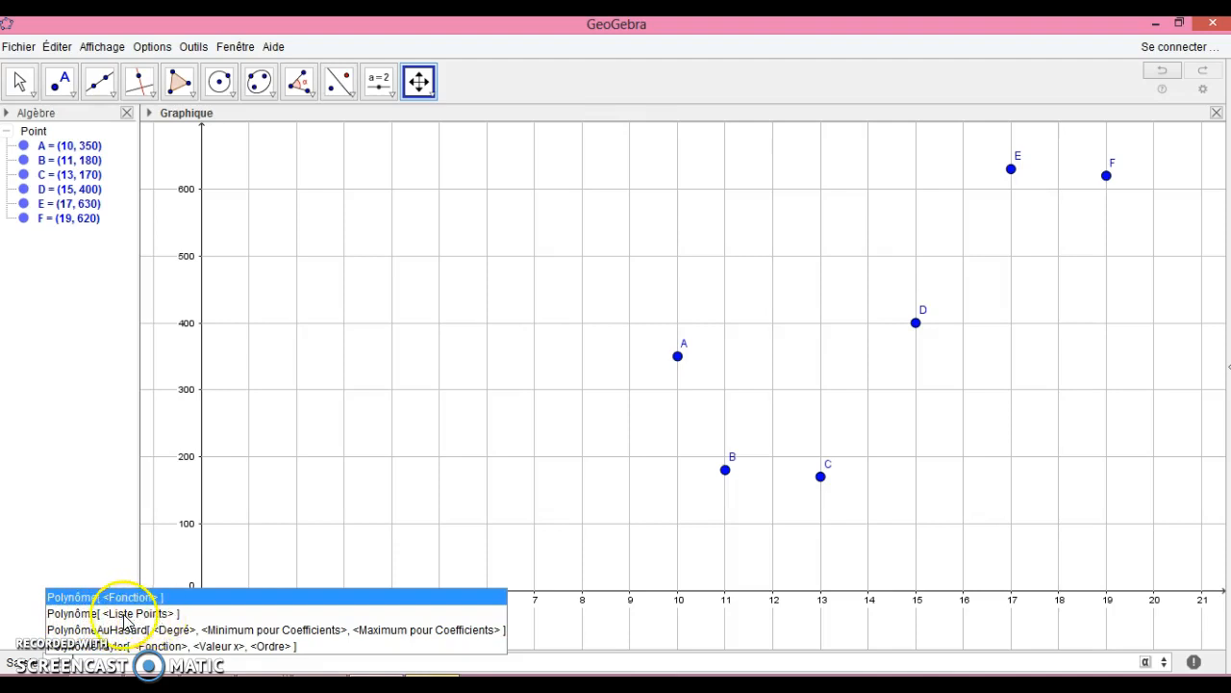
pyautogui.click(121, 616)
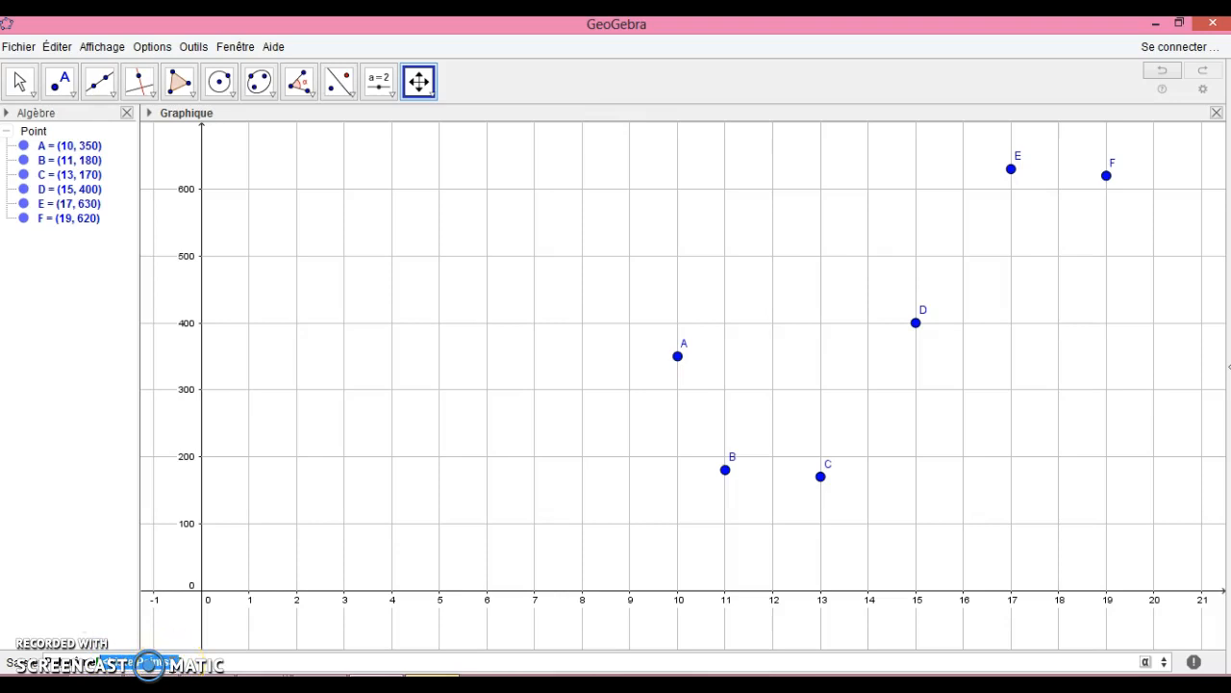
pyautogui.press('Return')
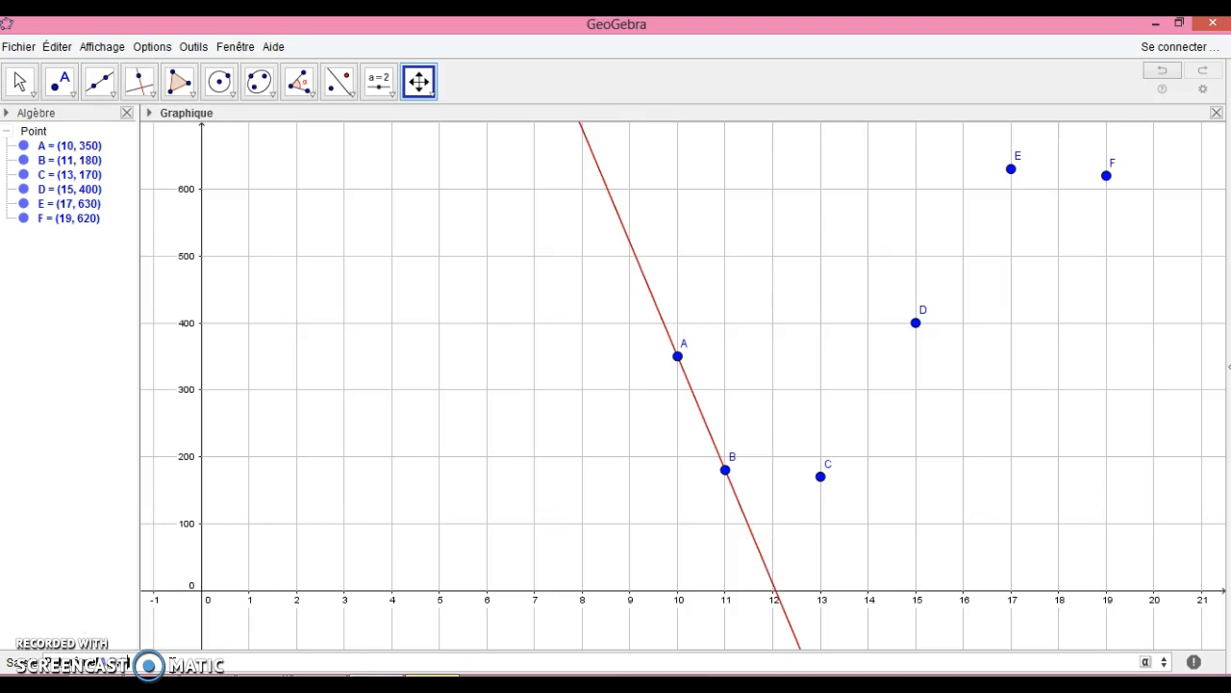
pyautogui.write('C')
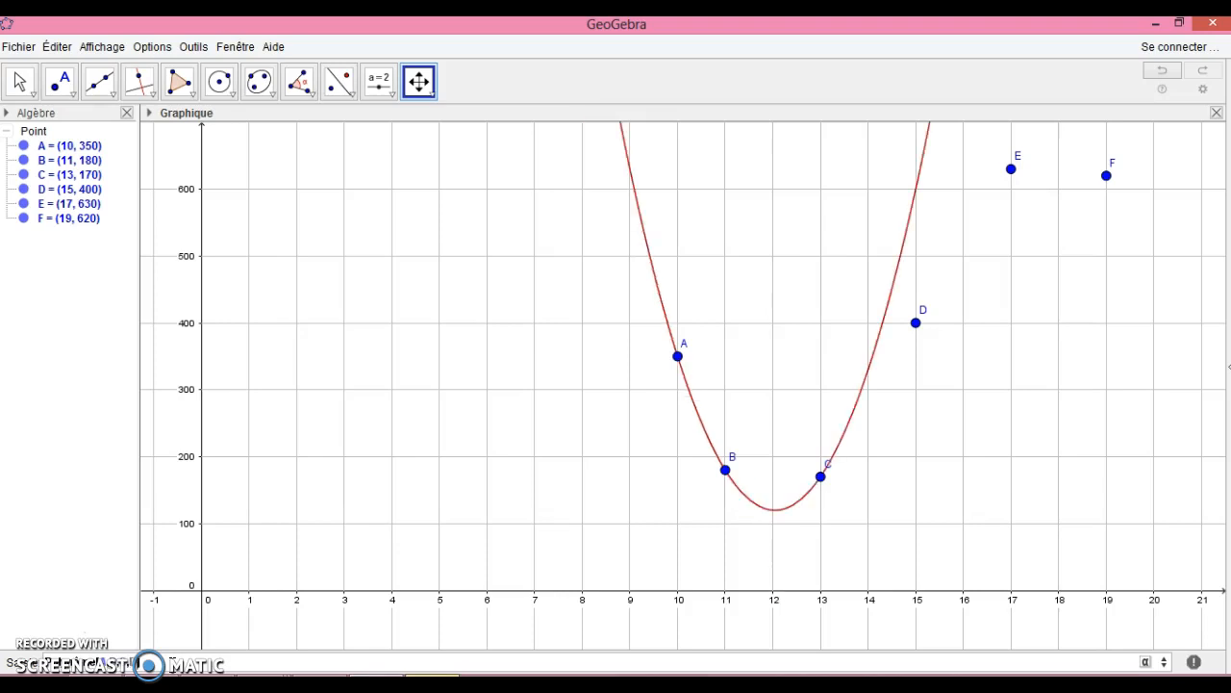
pyautogui.write('D')
pyautogui.press('Return')
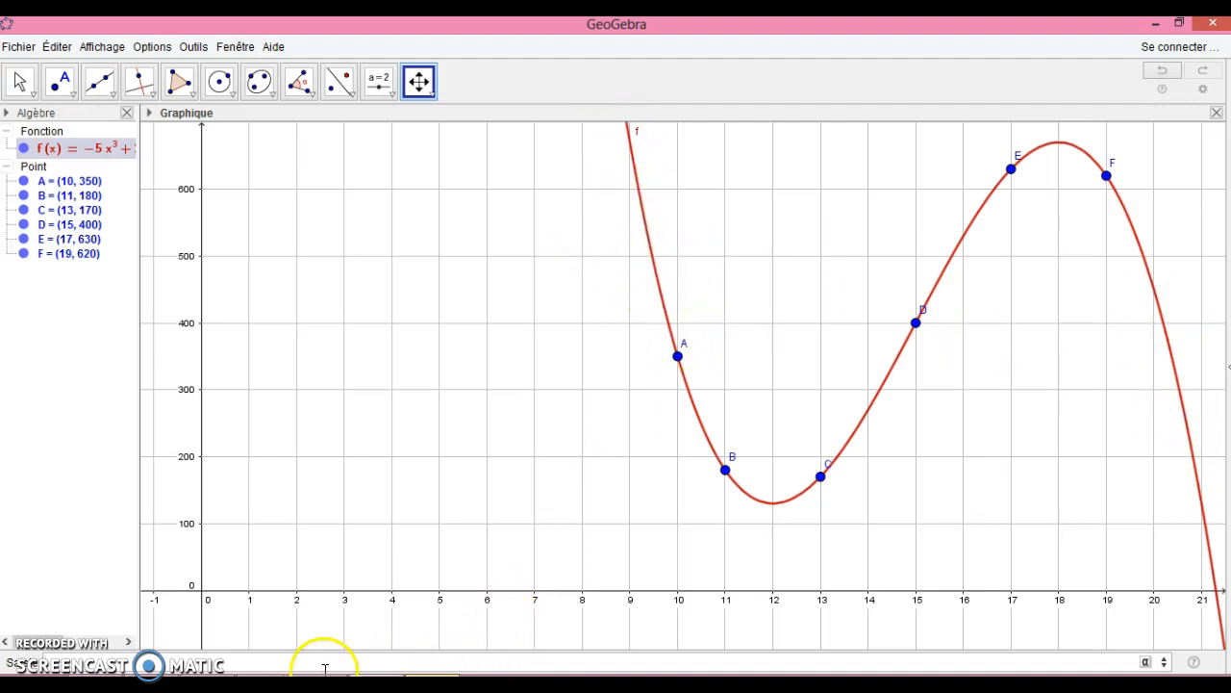
# - Switch to OpenOffice Writer and examine the rest of question 1.1 and the calculation in question 1.2
pyautogui.hotkey('alt', 'Tab')
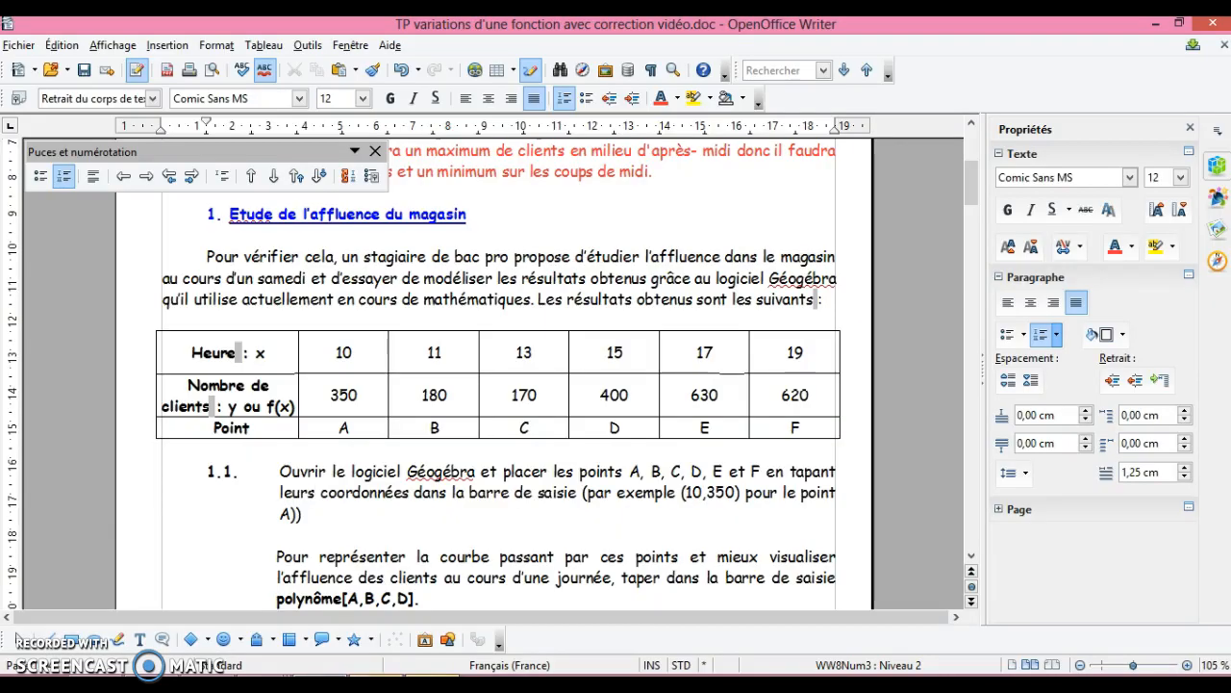
pyautogui.click(970, 557)
pyautogui.click(971, 557)
pyautogui.click(971, 557)
pyautogui.click(971, 557)
pyautogui.click(971, 557)
pyautogui.click(971, 557)
pyautogui.click(971, 557)
pyautogui.click(971, 557)
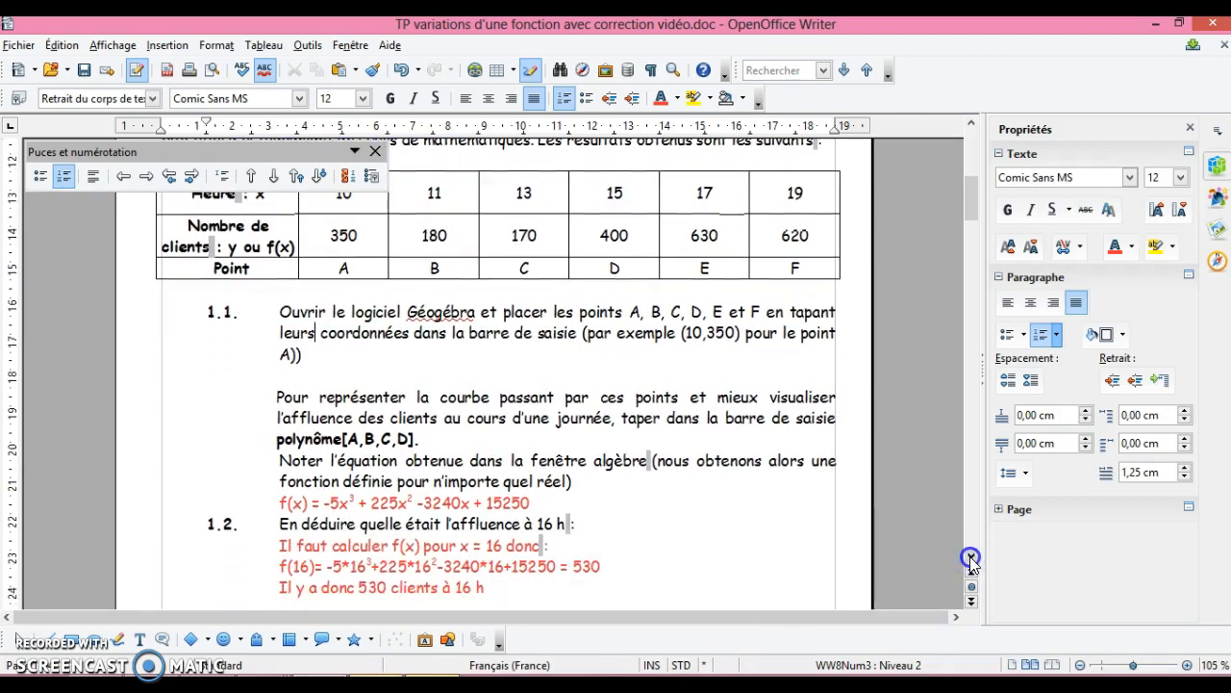
pyautogui.click(971, 557)
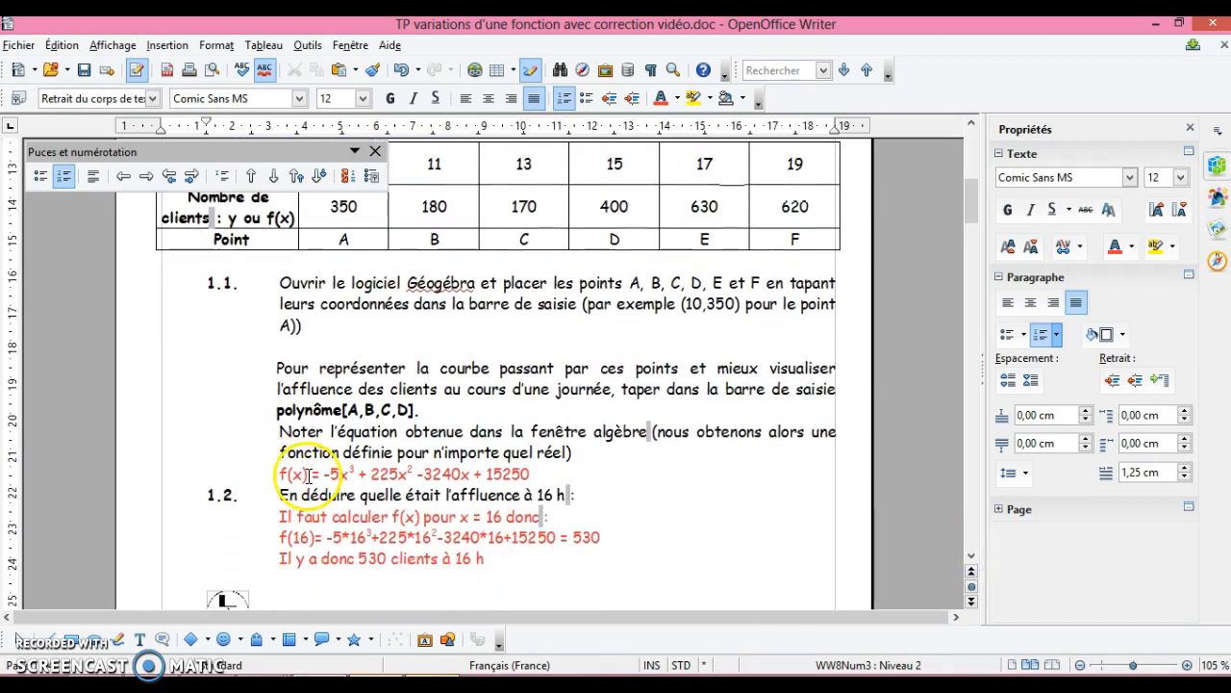
# - Switch to GeoGebra and widen the Algèbre view to read the full equation of f(x)
pyautogui.click(385, 664)
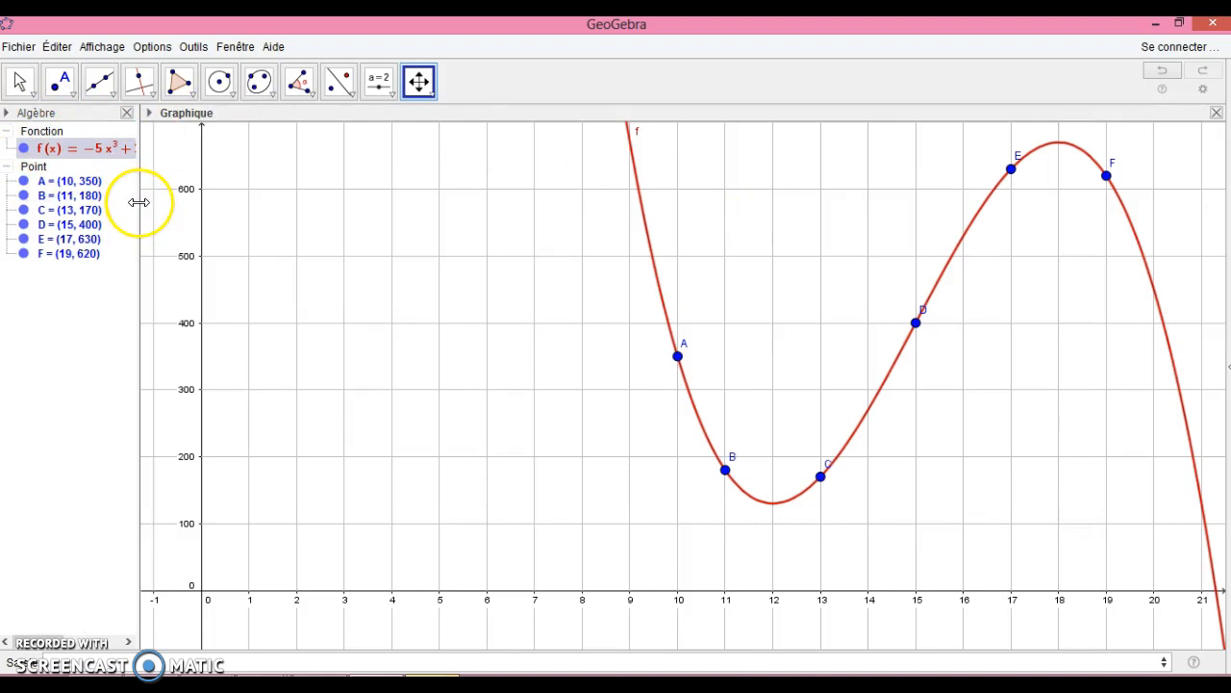
pyautogui.moveTo(139, 202); pyautogui.dragTo(310, 206)
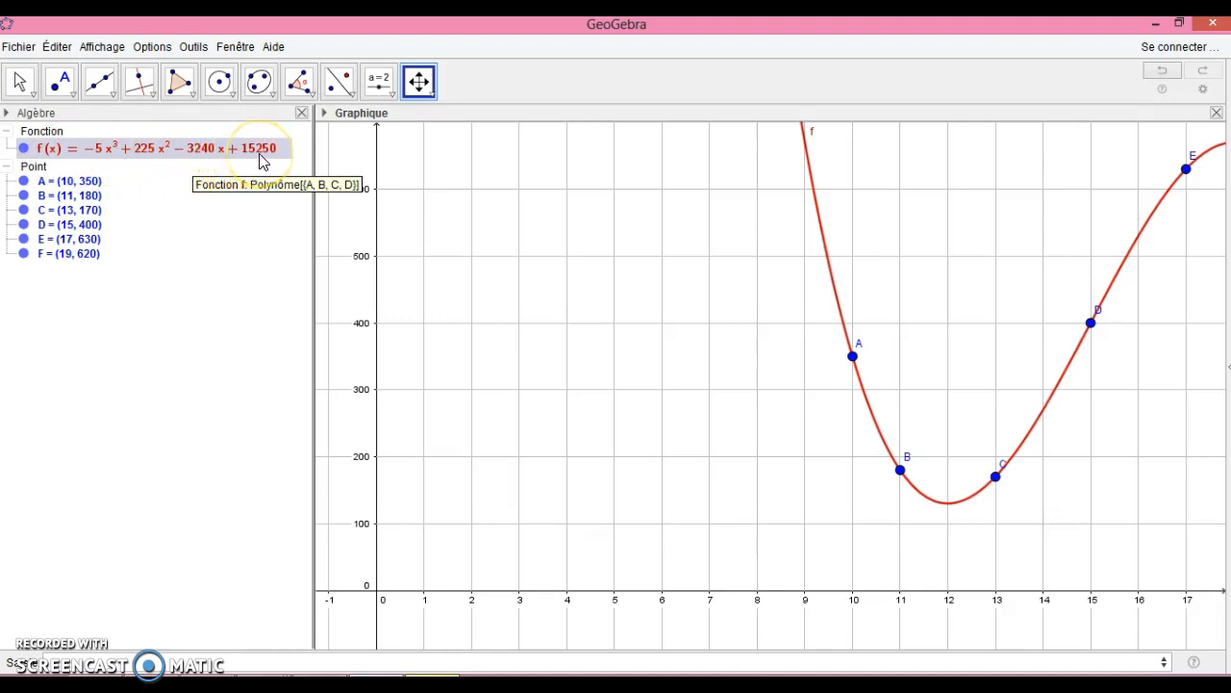
# - Switch to OpenOffice Writer and close the floating "Puces et numérotation" window covering the worksheet
pyautogui.click(374, 676)
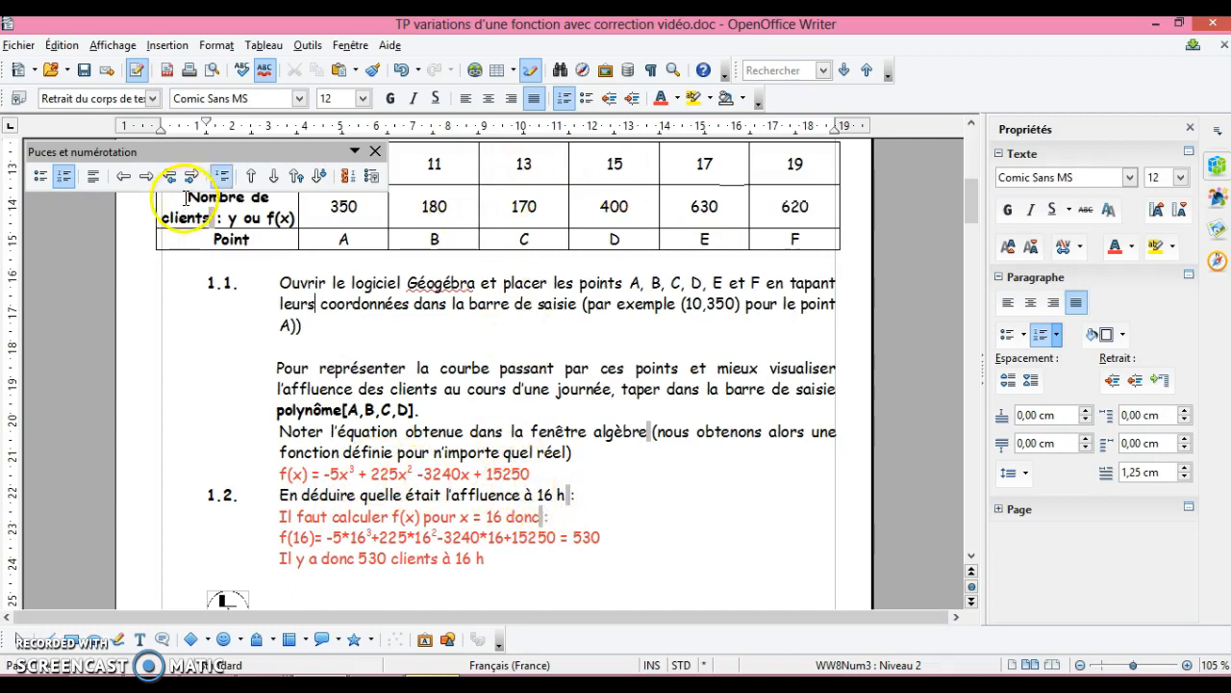
pyautogui.click(375, 150)
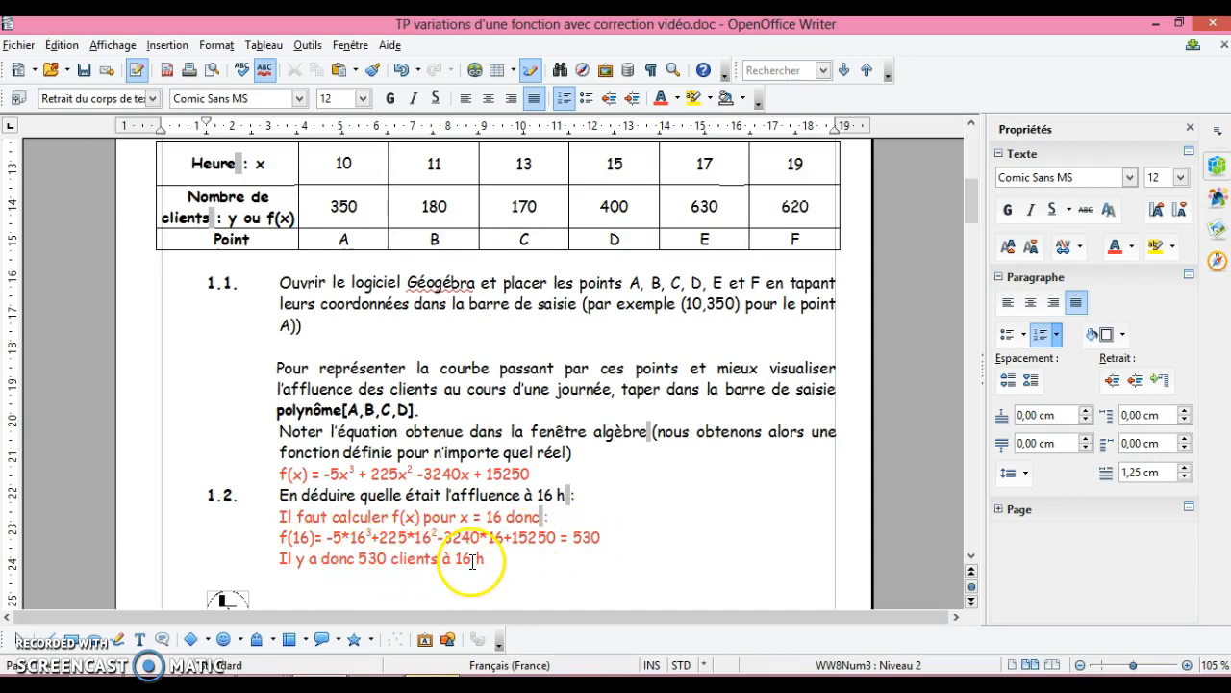
# - Switch to GeoGebra, narrow the Algèbre view and examine the curve at x = 16 with the point tools listed
pyautogui.click(376, 677)
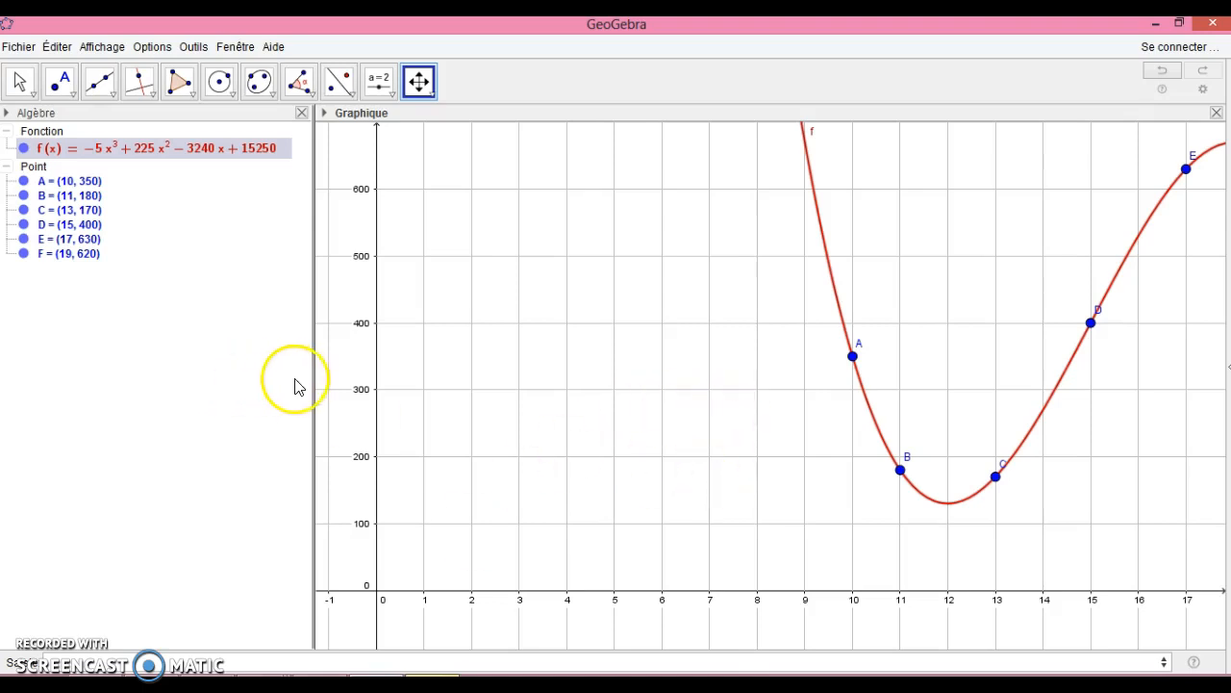
pyautogui.moveTo(313, 378); pyautogui.dragTo(135, 371)
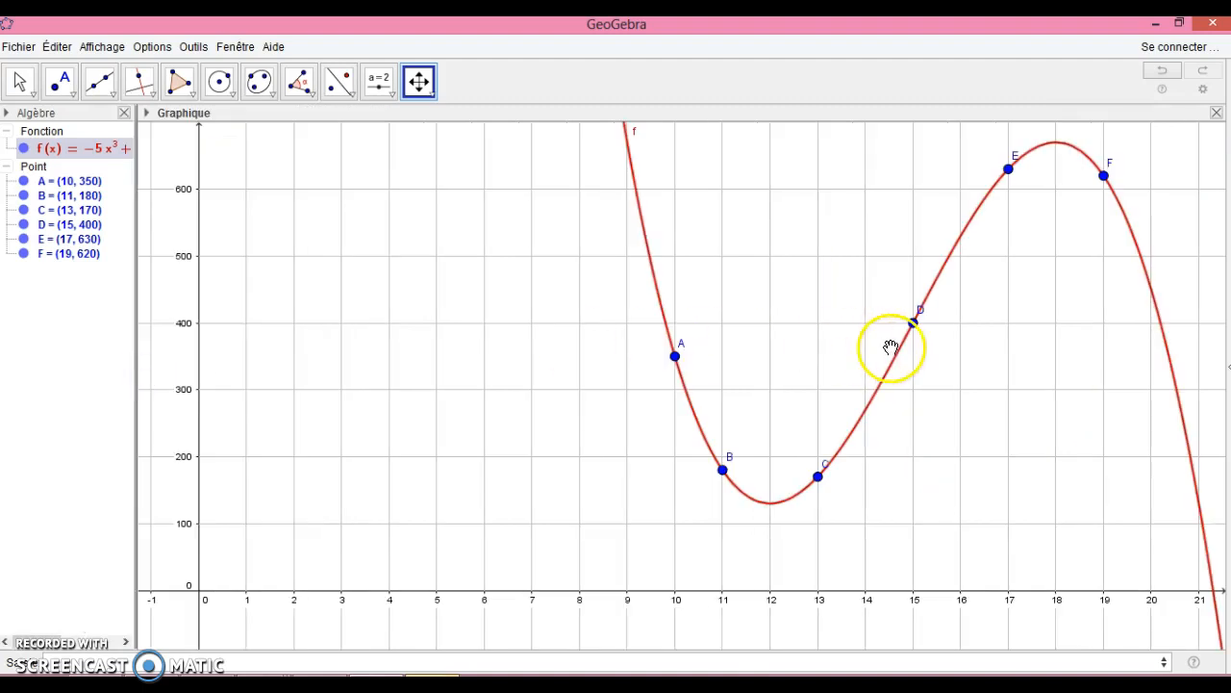
pyautogui.click(73, 103)
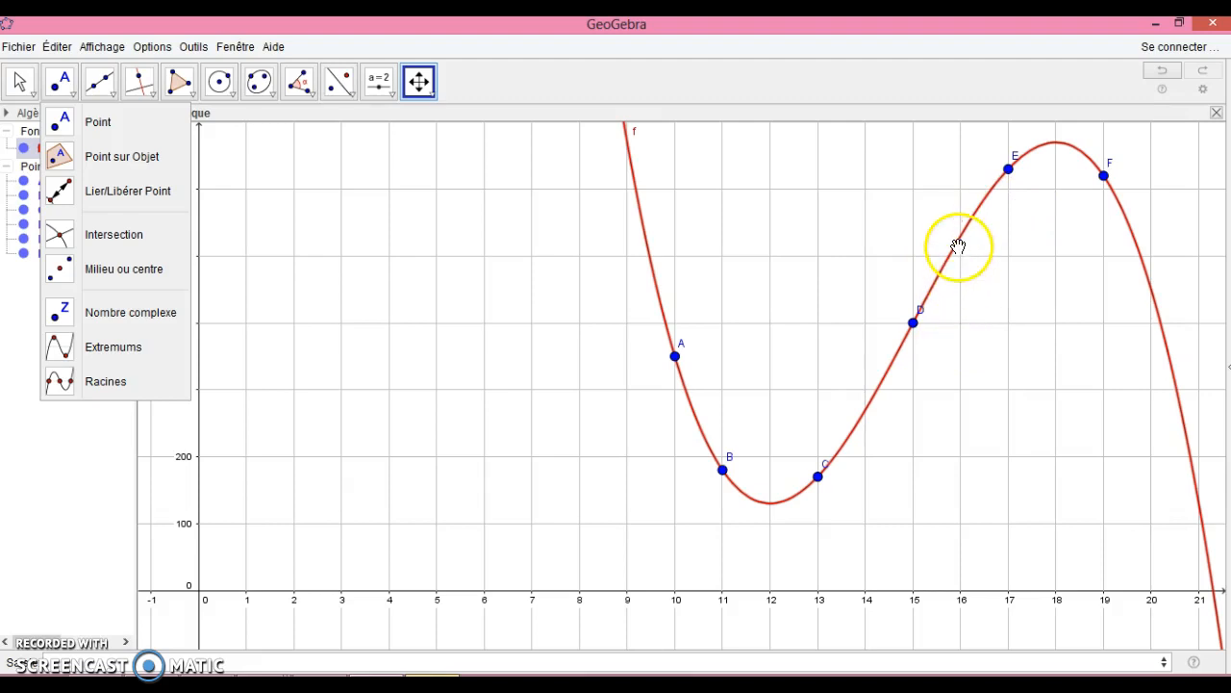
pyautogui.moveTo(959, 239)
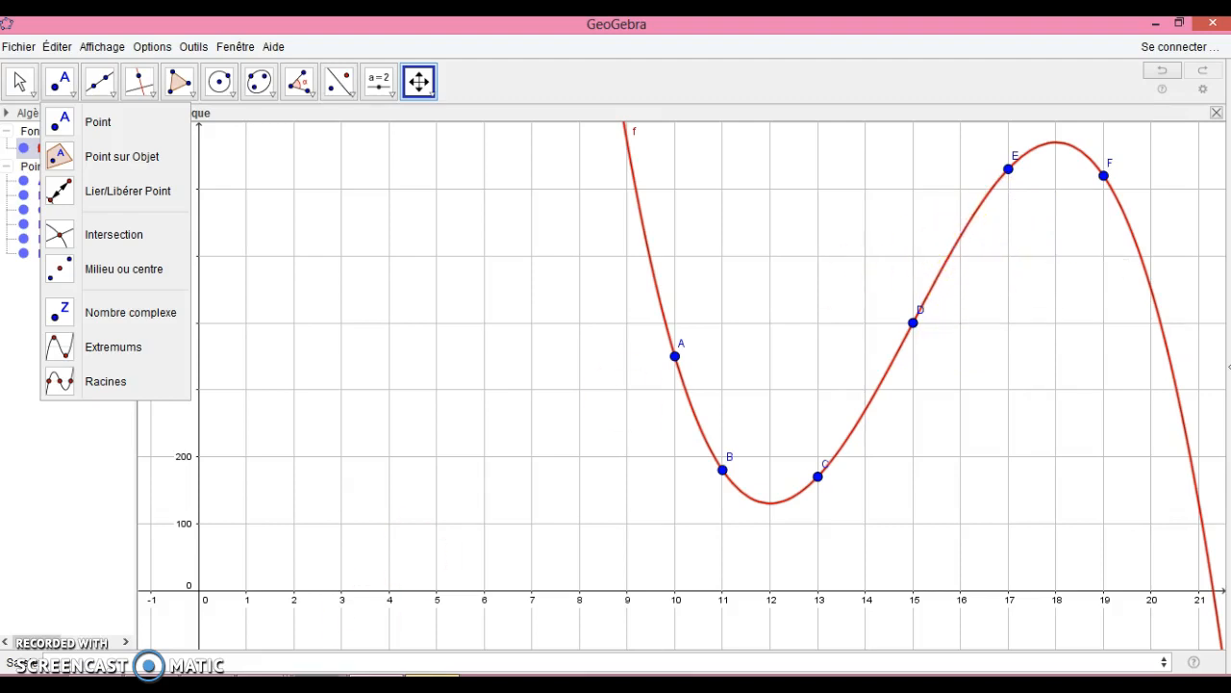
# - Switch to OpenOffice Writer and examine section 2, "Etude des variations de l'affluence", with its table of derivatives
pyautogui.click(321, 683)
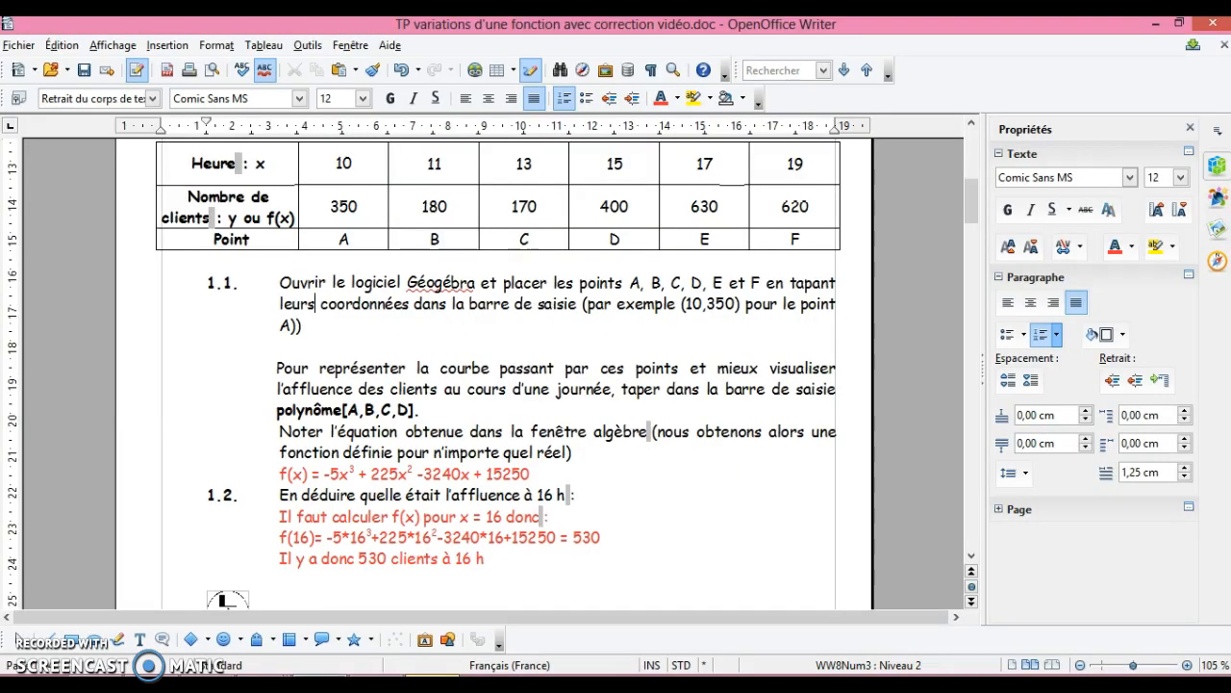
pyautogui.click(971, 557)
pyautogui.click(972, 557)
pyautogui.click(972, 557)
pyautogui.click(971, 557)
pyautogui.click(971, 557)
pyautogui.click(971, 557)
pyautogui.click(973, 557)
pyautogui.click(973, 557)
pyautogui.click(972, 556)
pyautogui.click(973, 557)
pyautogui.click(973, 557)
pyautogui.click(973, 557)
pyautogui.click(973, 557)
pyautogui.click(973, 557)
pyautogui.click(973, 557)
pyautogui.click(973, 557)
pyautogui.click(972, 557)
pyautogui.click(973, 557)
pyautogui.click(972, 557)
pyautogui.click(972, 557)
pyautogui.click(972, 557)
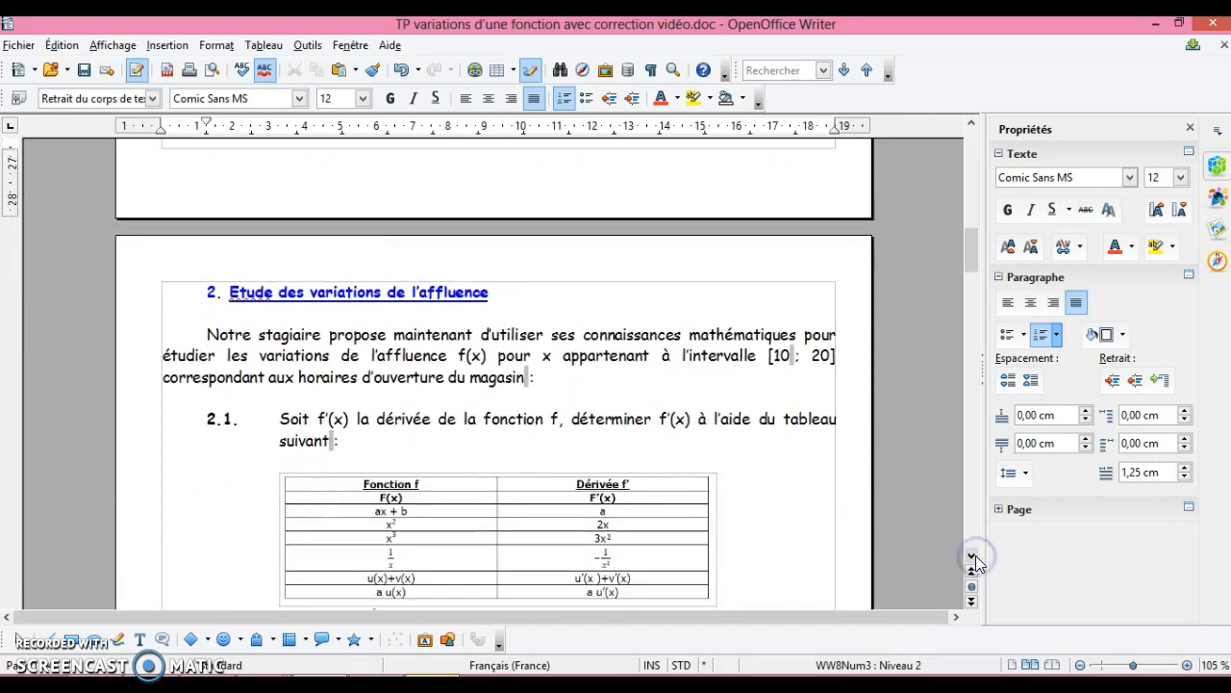